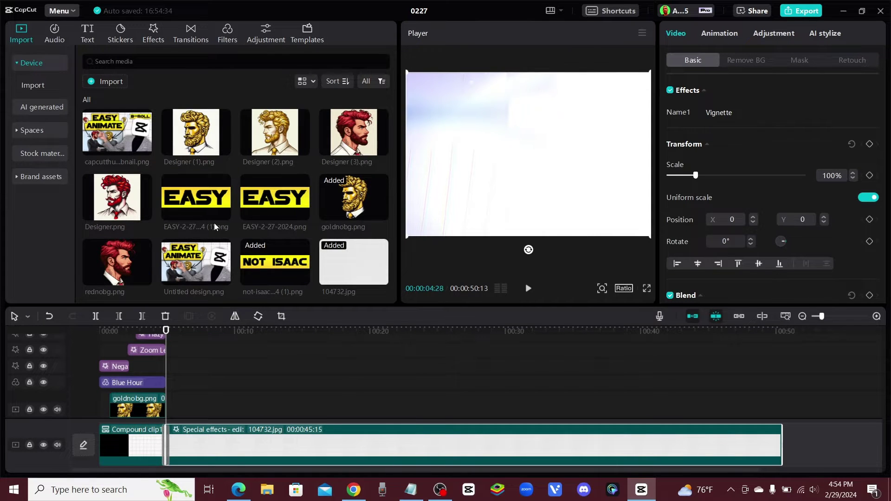
# Step: Add the pointing-man photo 26735.jpg to the timeline and move the playhead onto it
pyautogui.scroll(4, 251, 235)
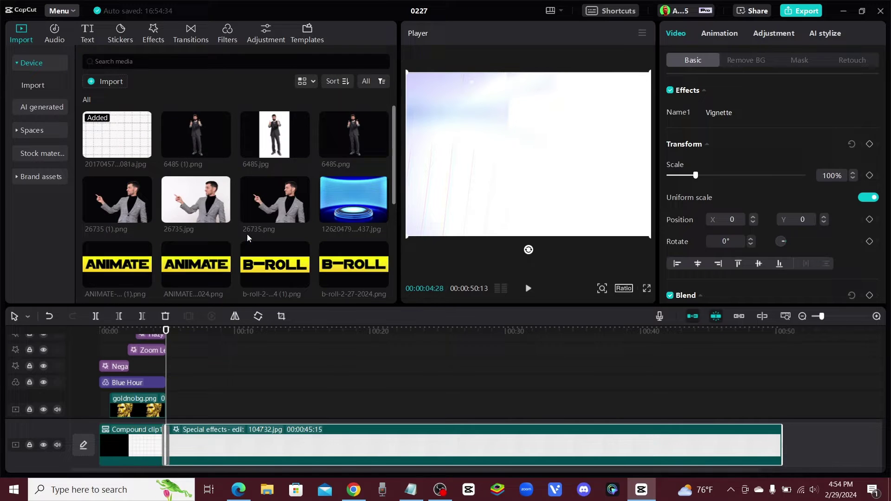
pyautogui.scroll(-3, 247, 234)
pyautogui.scroll(3, 272, 224)
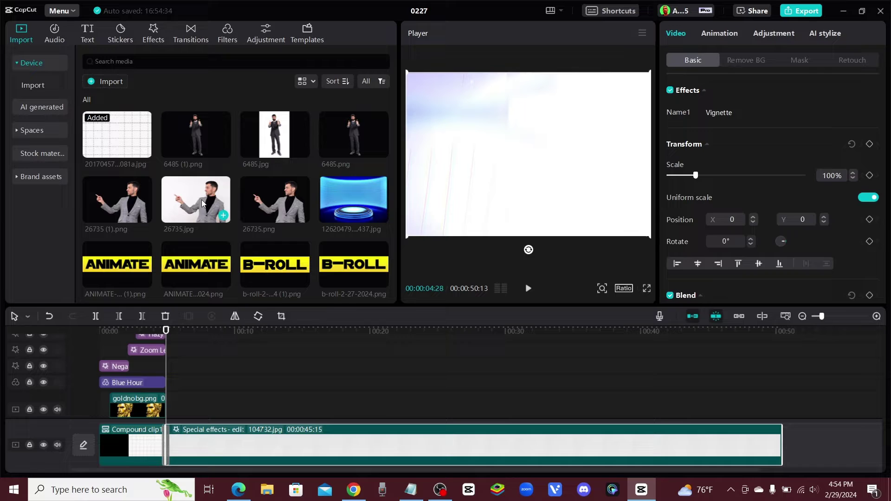
pyautogui.moveTo(201, 199); pyautogui.dragTo(191, 402)
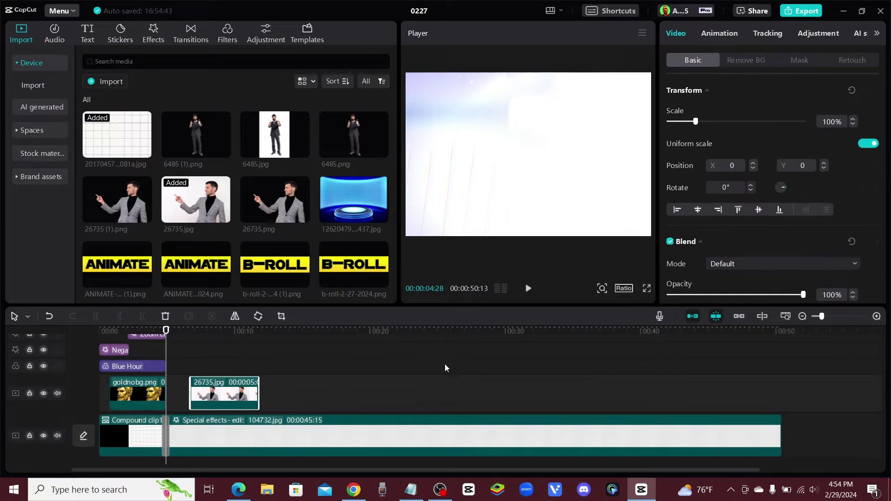
pyautogui.moveTo(165, 333); pyautogui.dragTo(208, 333)
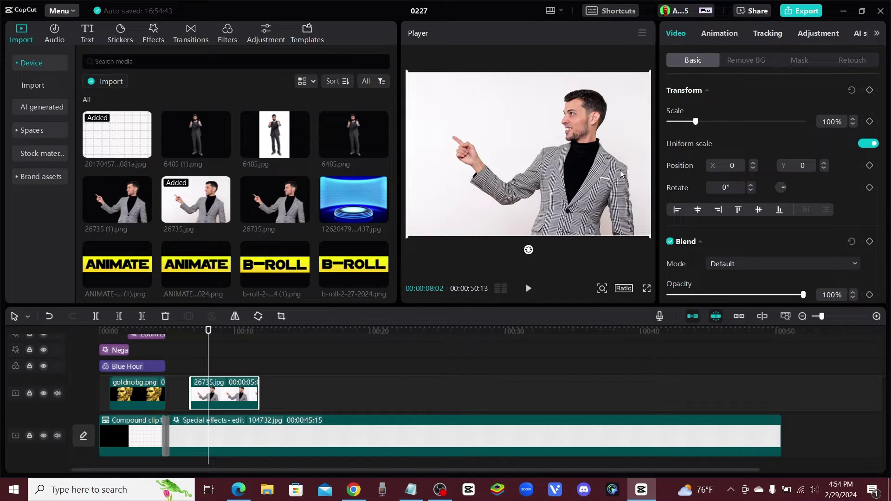
# Step: Use Remove BG with Auto removal to cut out the photo's white background
pyautogui.click(756, 61)
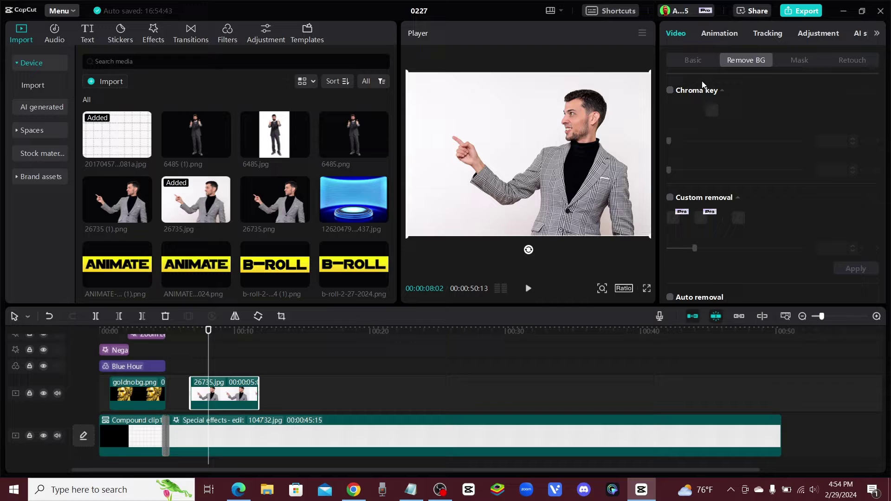
pyautogui.scroll(-1, 739, 224)
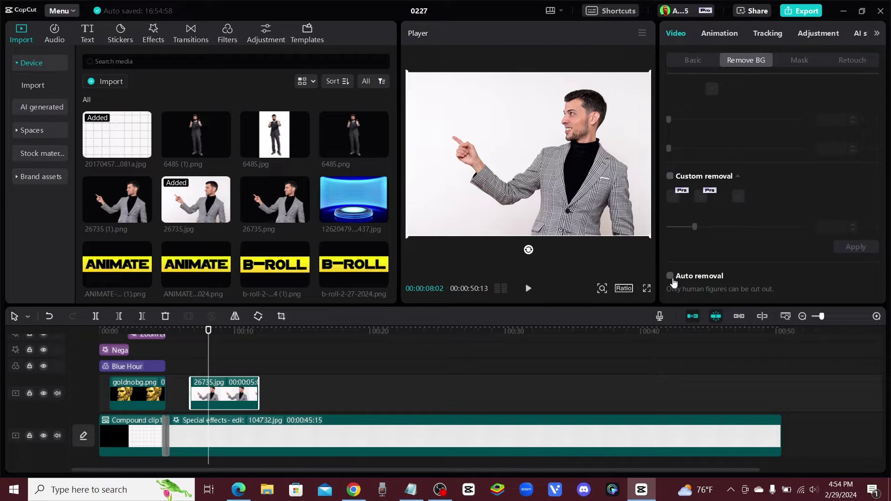
pyautogui.click(671, 277)
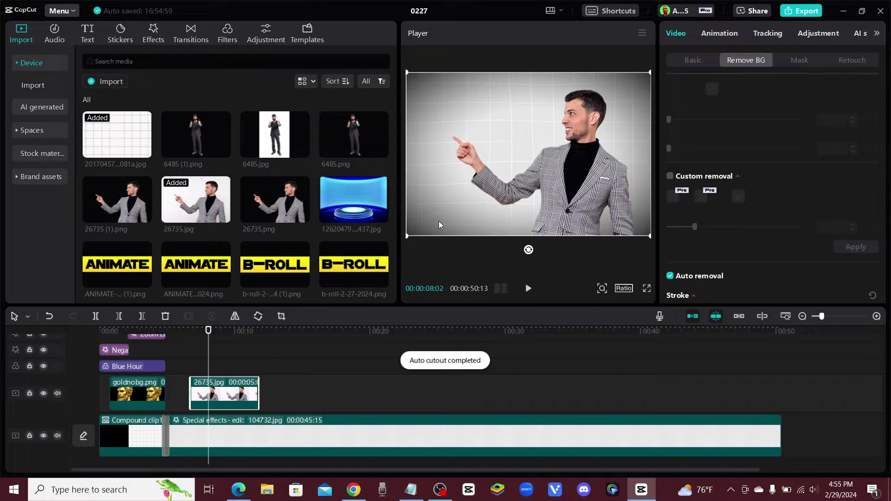
pyautogui.scroll(-3, 372, 283)
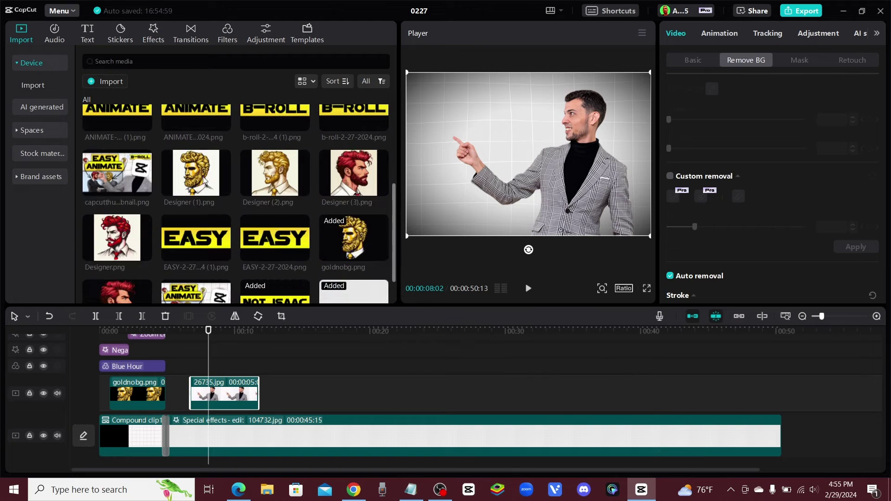
# Step: Place Designer (1).png on a new track, aligned with the 26735.jpg clip
pyautogui.moveTo(195, 169); pyautogui.dragTo(207, 357)
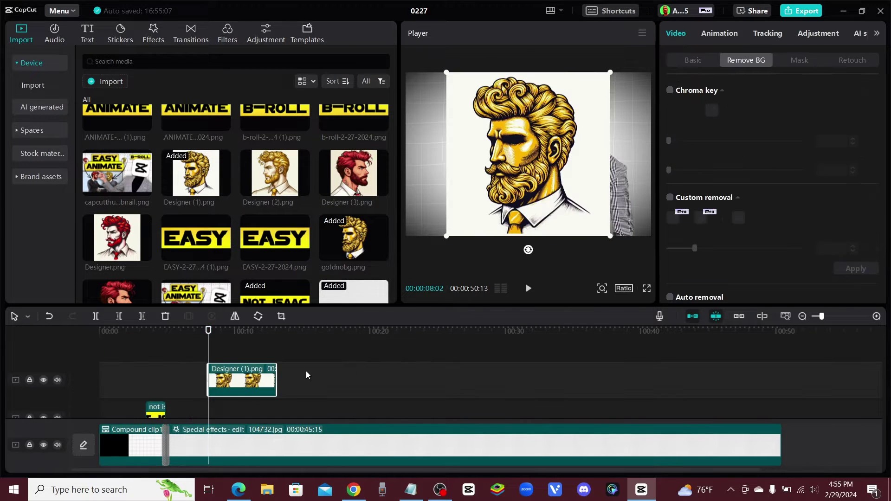
pyautogui.scroll(-1, 288, 376)
pyautogui.scroll(-3, 282, 371)
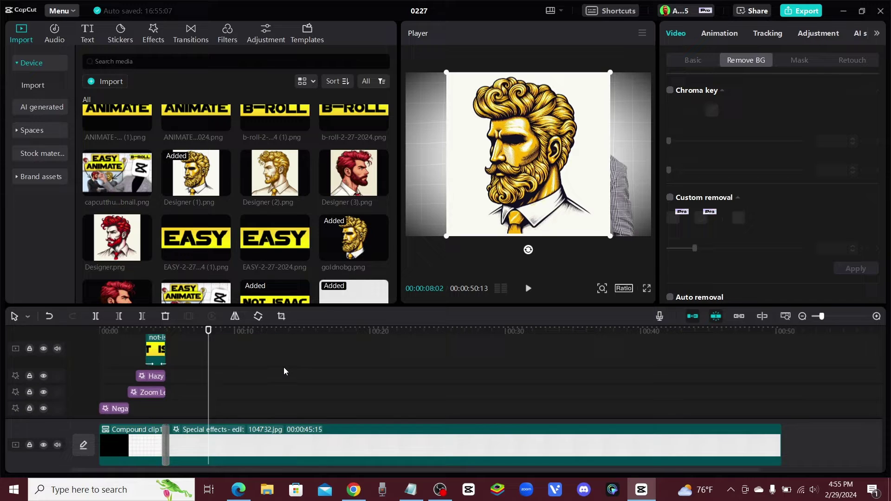
pyautogui.scroll(3, 265, 364)
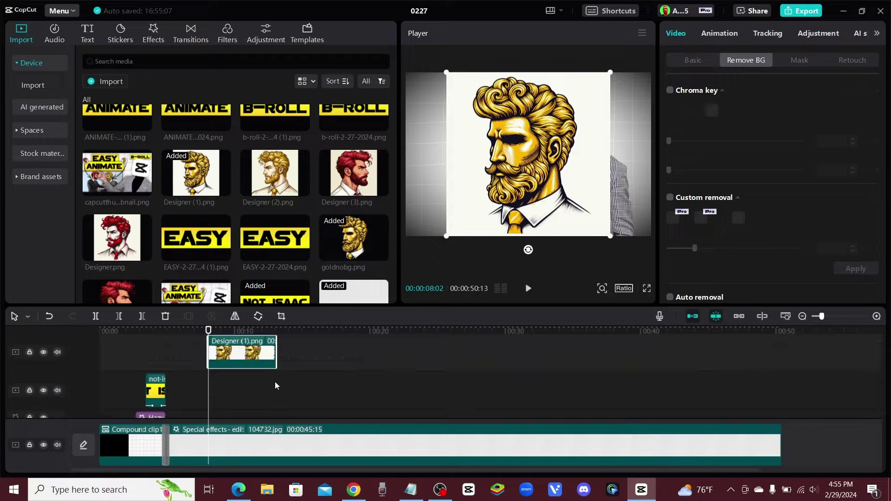
pyautogui.moveTo(249, 356); pyautogui.dragTo(233, 356)
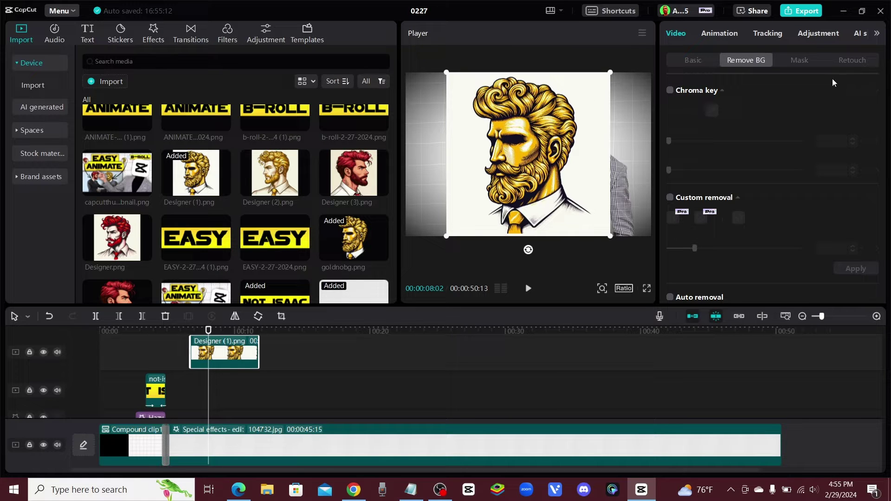
# Step: Apply a Circle mask to the portrait, sized 866 and centred on the bearded head
pyautogui.click(806, 61)
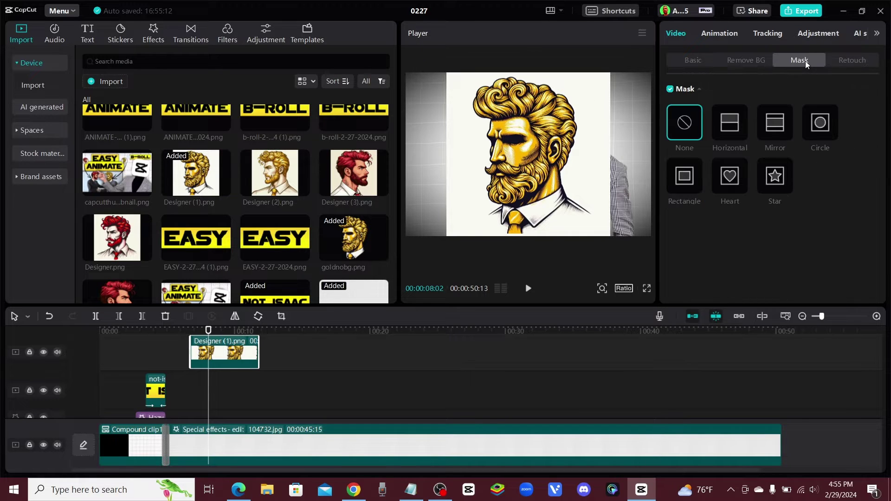
pyautogui.click(821, 125)
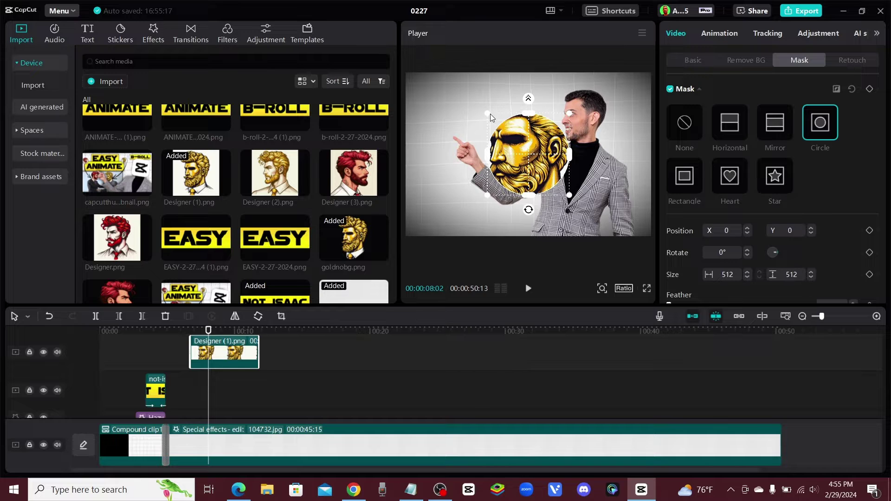
pyautogui.moveTo(490, 115); pyautogui.dragTo(455, 75)
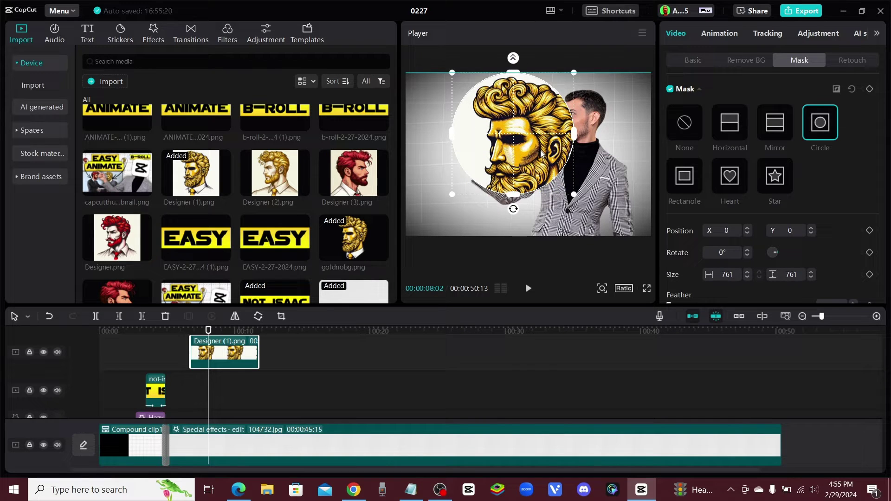
pyautogui.moveTo(541, 153); pyautogui.dragTo(548, 161)
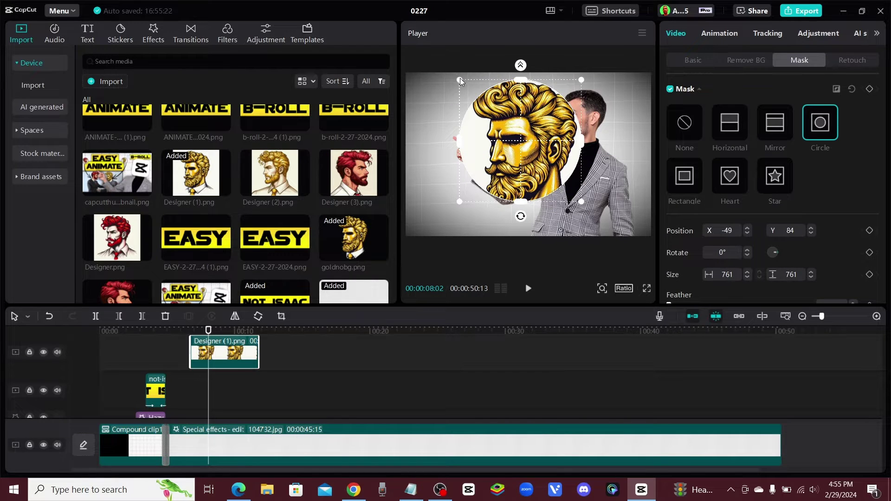
pyautogui.moveTo(460, 81); pyautogui.dragTo(455, 76)
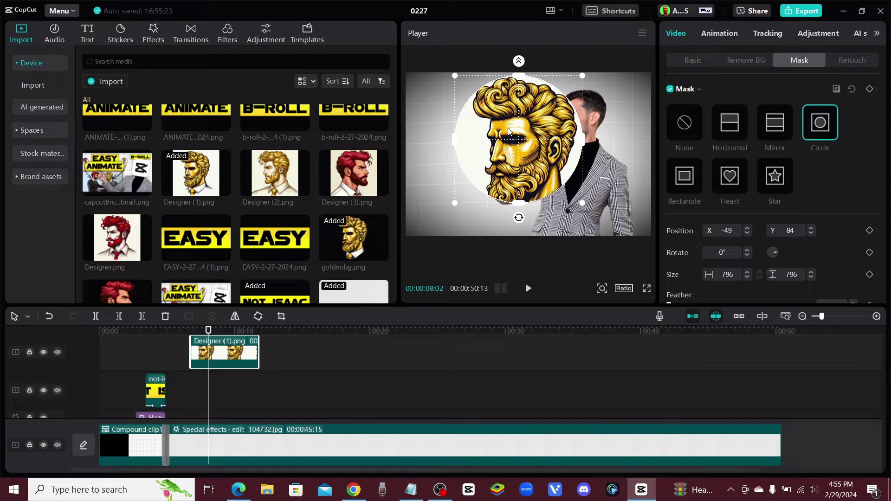
pyautogui.moveTo(508, 131); pyautogui.dragTo(531, 191)
pyautogui.moveTo(581, 200); pyautogui.dragTo(589, 210)
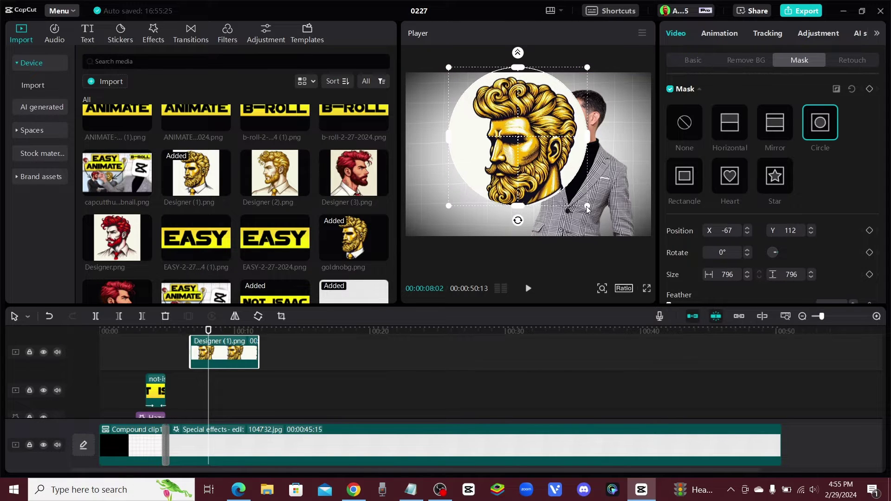
pyautogui.moveTo(537, 166); pyautogui.dragTo(538, 163)
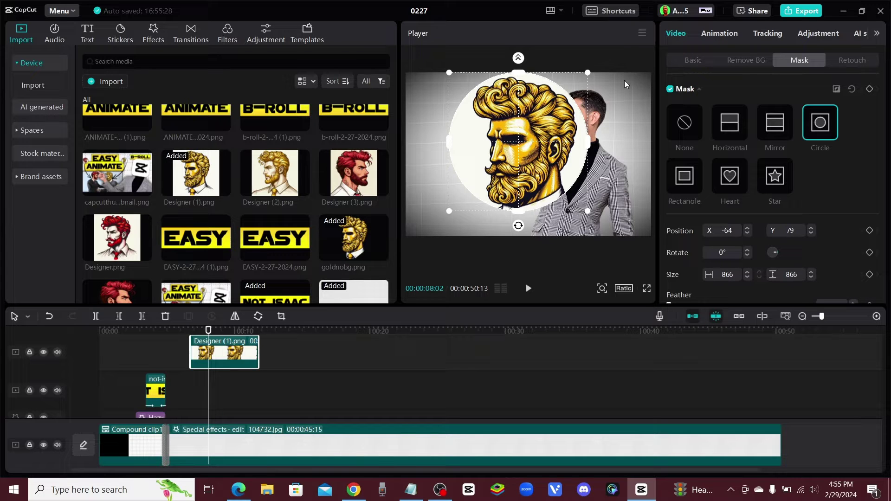
# Step: Scale the circular portrait to 48% and position it at 830, 535 over the man's head
pyautogui.click(703, 60)
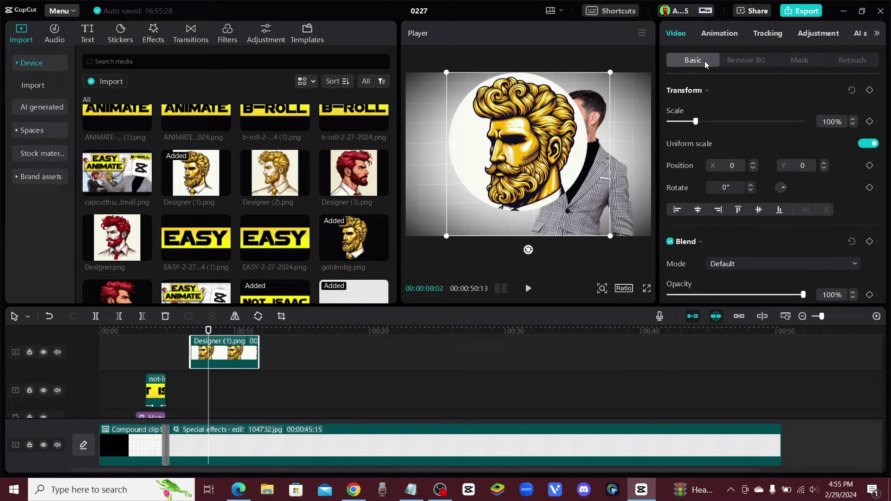
pyautogui.moveTo(491, 181); pyautogui.dragTo(555, 179)
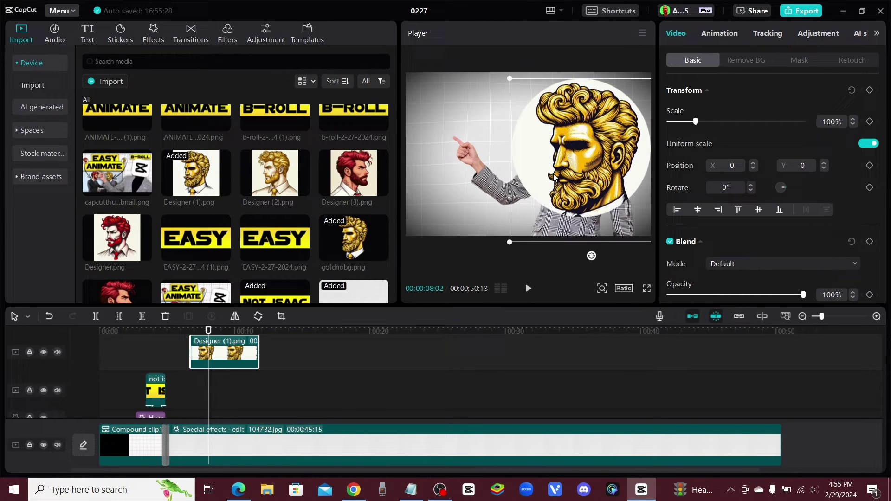
pyautogui.moveTo(508, 78); pyautogui.dragTo(545, 113)
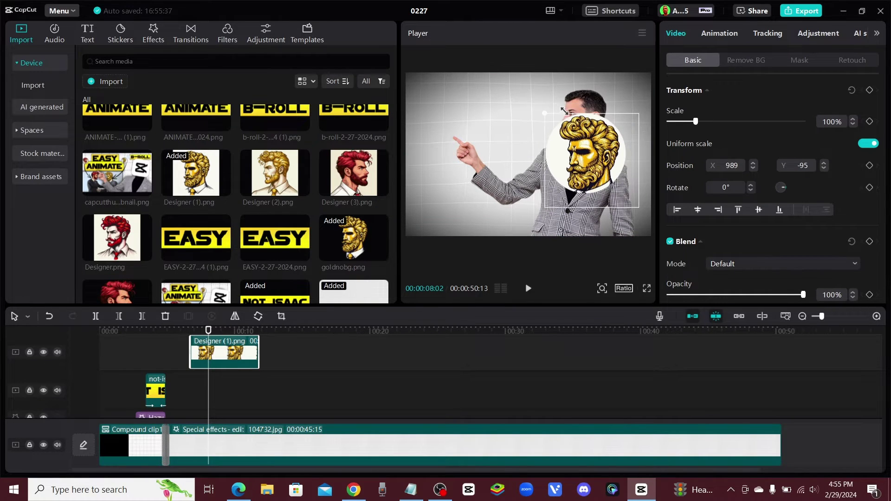
pyautogui.moveTo(601, 176); pyautogui.dragTo(560, 108)
pyautogui.moveTo(539, 78); pyautogui.dragTo(546, 86)
pyautogui.moveTo(578, 126)
pyautogui.mouseDown()
pyautogui.moveTo(606, 120)
pyautogui.moveTo(575, 118)
pyautogui.mouseUp()
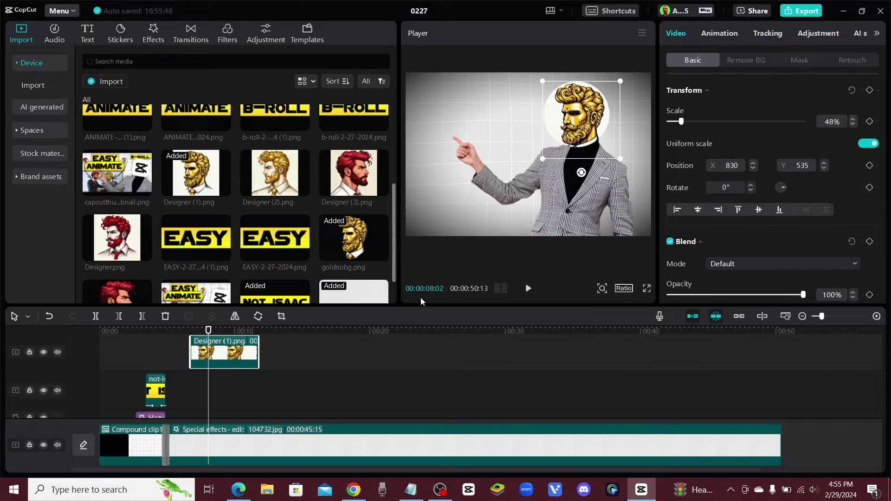
# Step: Move the Designer clip down a track, select it with 26735.jpg, and create a compound clip
pyautogui.click(474, 258)
pyautogui.scroll(-3, 482, 382)
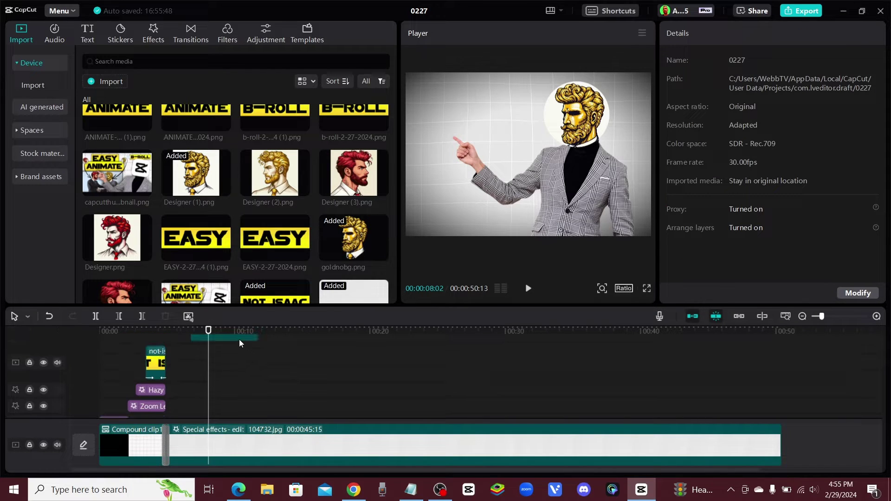
pyautogui.moveTo(235, 338); pyautogui.dragTo(236, 391)
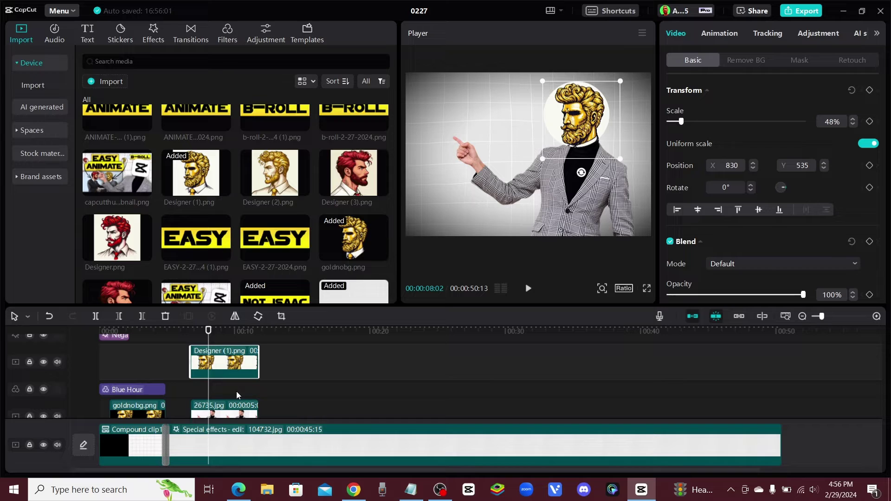
pyautogui.scroll(-1, 346, 391)
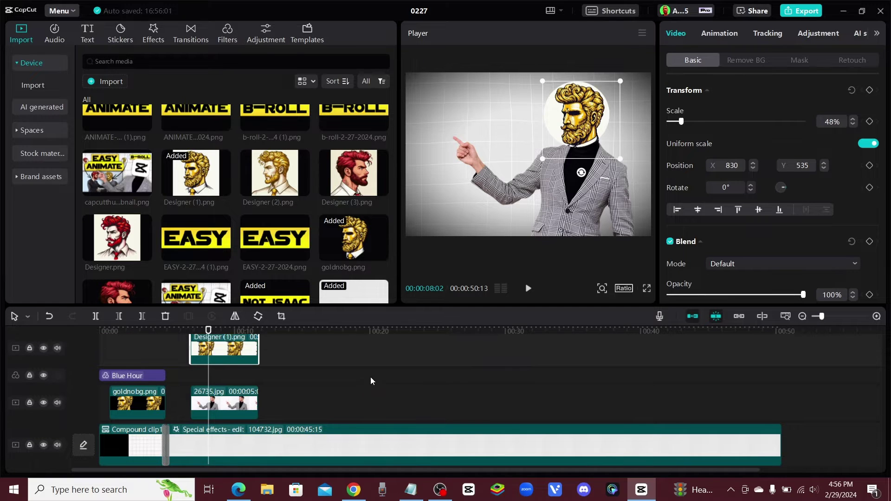
pyautogui.click(224, 402)
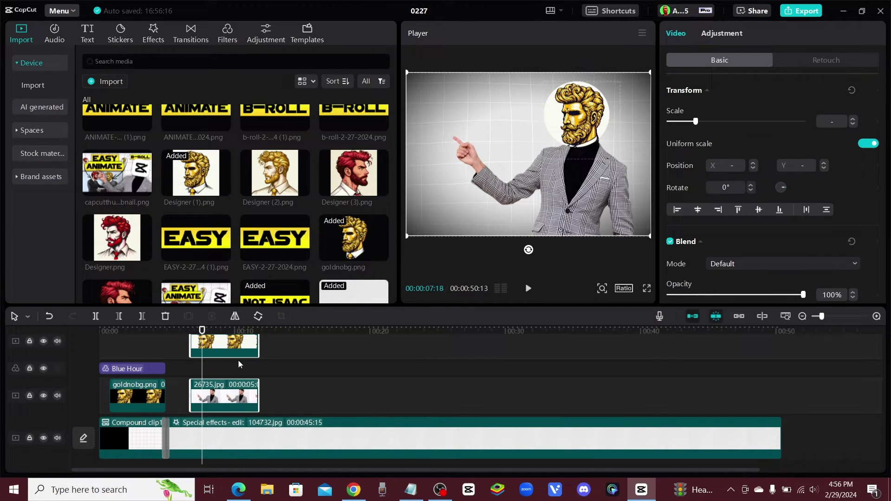
pyautogui.rightClick(242, 400)
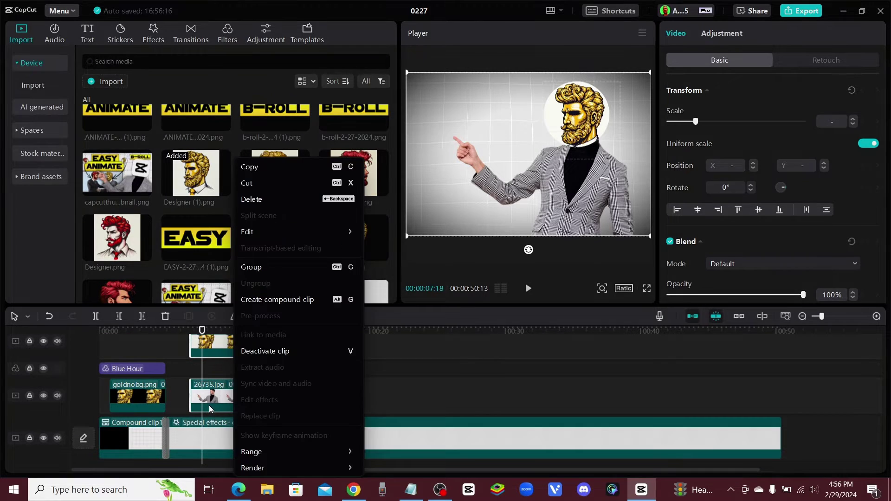
pyautogui.click(283, 298)
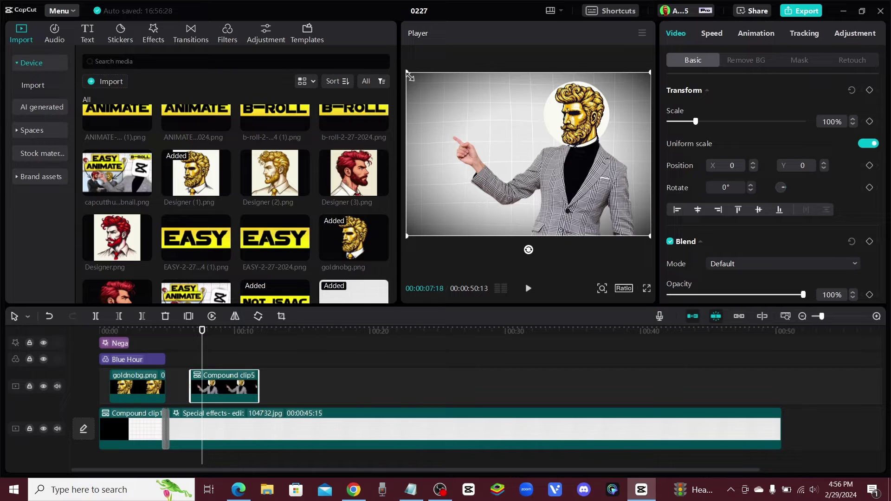
# Step: Scale Compound clip5 to 89%, mirror it to point right, and move it to -463, -209
pyautogui.moveTo(410, 76)
pyautogui.mouseDown()
pyautogui.moveTo(459, 97)
pyautogui.moveTo(405, 79)
pyautogui.moveTo(419, 82)
pyautogui.mouseUp()
pyautogui.moveTo(569, 148); pyautogui.dragTo(567, 160)
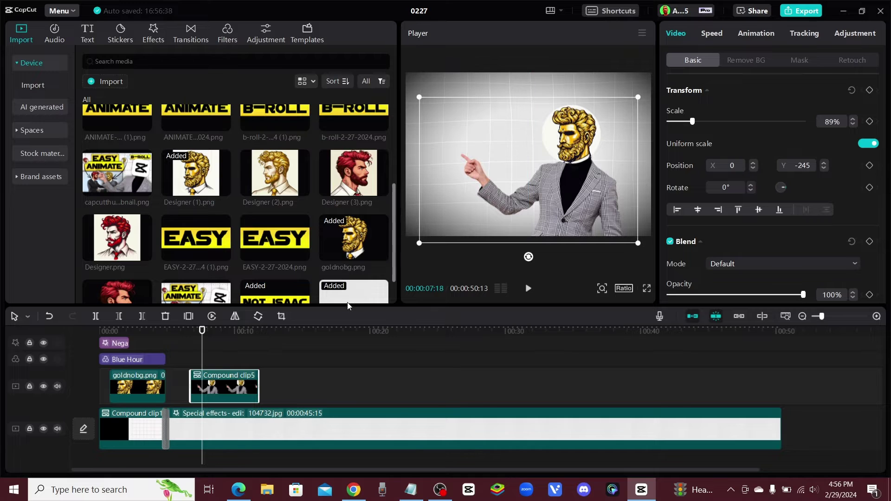
pyautogui.click(235, 320)
pyautogui.click(235, 319)
pyautogui.click(235, 319)
pyautogui.click(235, 320)
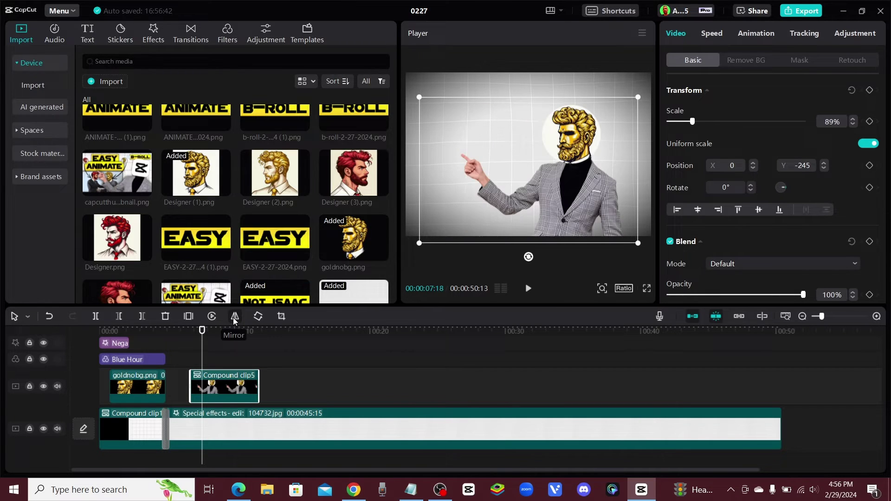
pyautogui.click(235, 319)
pyautogui.click(235, 320)
pyautogui.click(235, 319)
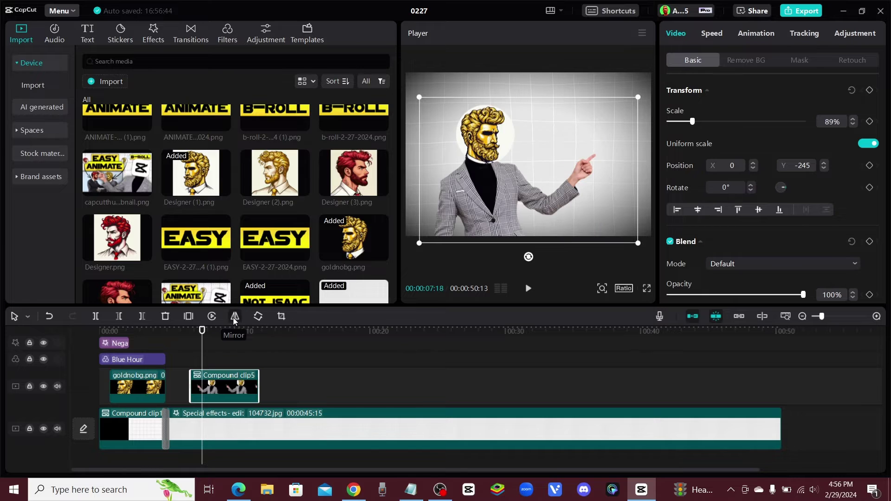
pyautogui.click(235, 319)
pyautogui.click(235, 319)
pyautogui.click(235, 319)
pyautogui.click(235, 319)
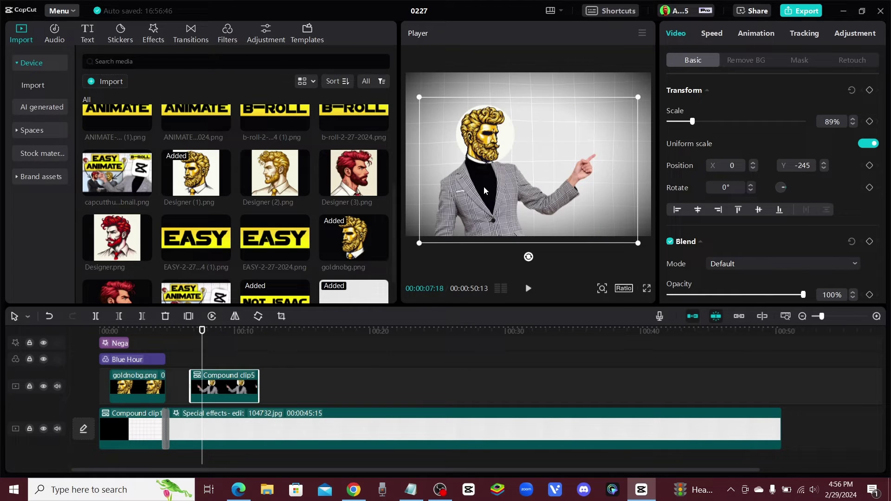
pyautogui.moveTo(483, 186); pyautogui.dragTo(448, 198)
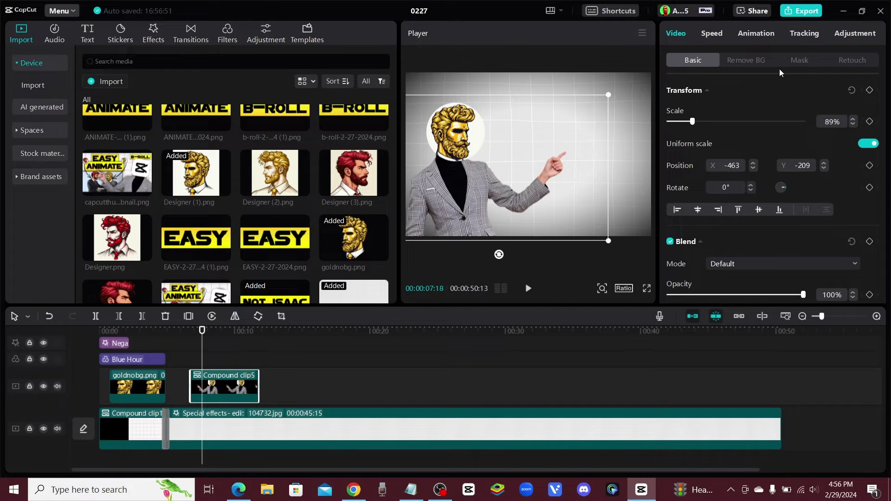
pyautogui.moveTo(202, 333); pyautogui.dragTo(190, 333)
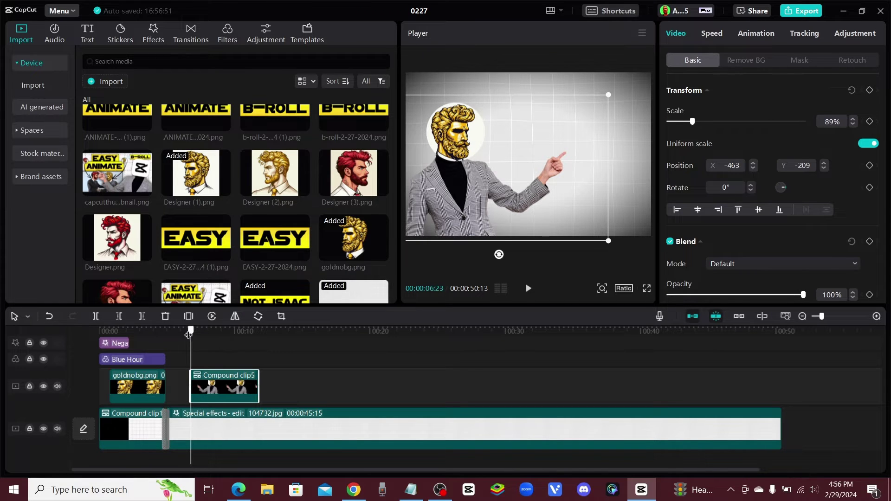
# Step: Try the Turbulence In animation on the presenter clip and preview it
pyautogui.click(764, 33)
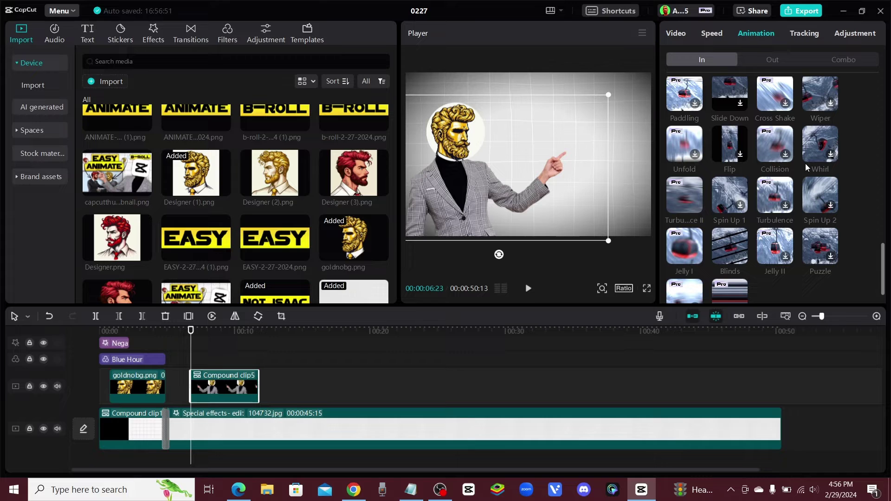
pyautogui.click(774, 195)
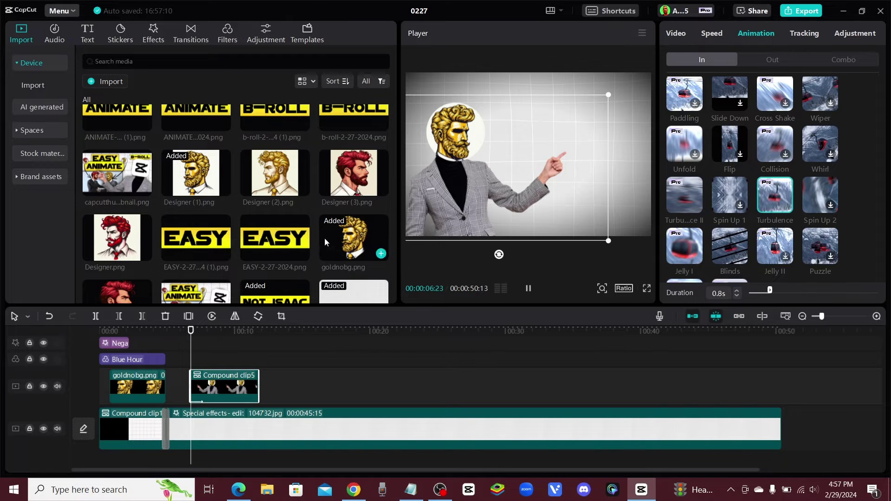
pyautogui.scroll(-1, 325, 238)
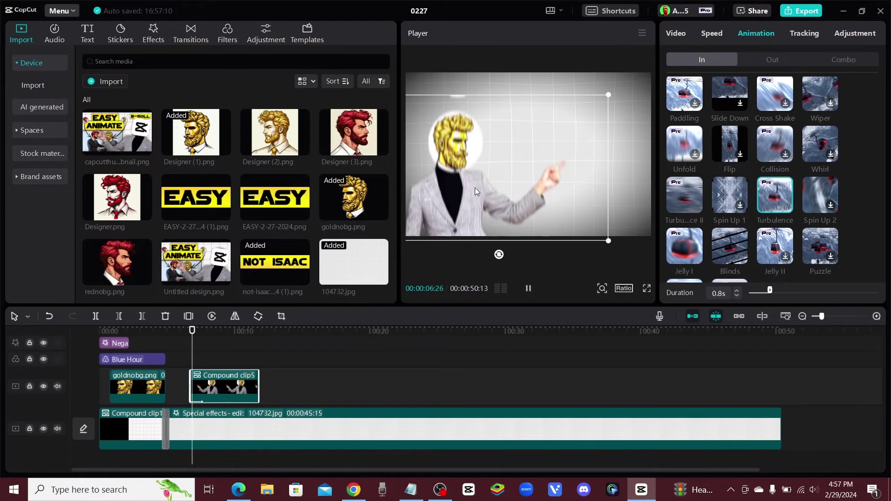
pyautogui.moveTo(201, 330); pyautogui.dragTo(185, 330)
pyautogui.click(529, 289)
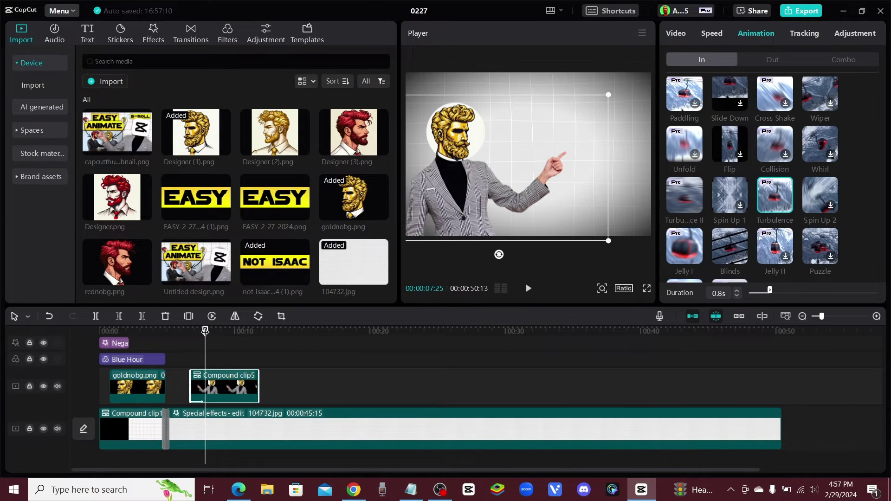
pyautogui.moveTo(204, 330); pyautogui.dragTo(190, 330)
# Step: Switch the In animation to Spin Up 2 (0.5s) and preview it from the clip start
pyautogui.click(807, 189)
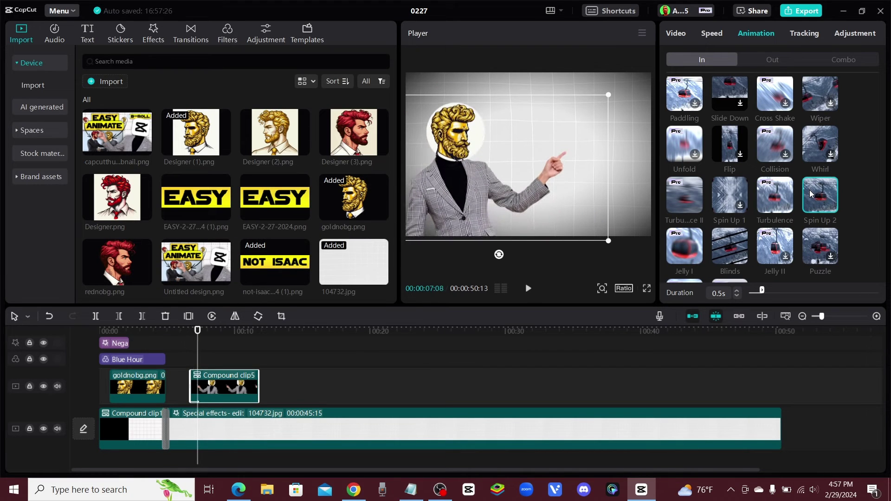
pyautogui.click(191, 331)
pyautogui.press('space')
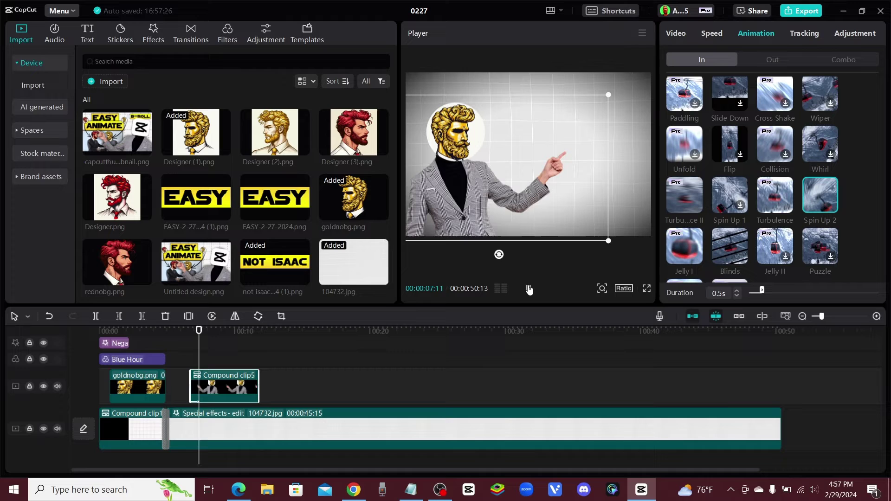
pyautogui.click(529, 289)
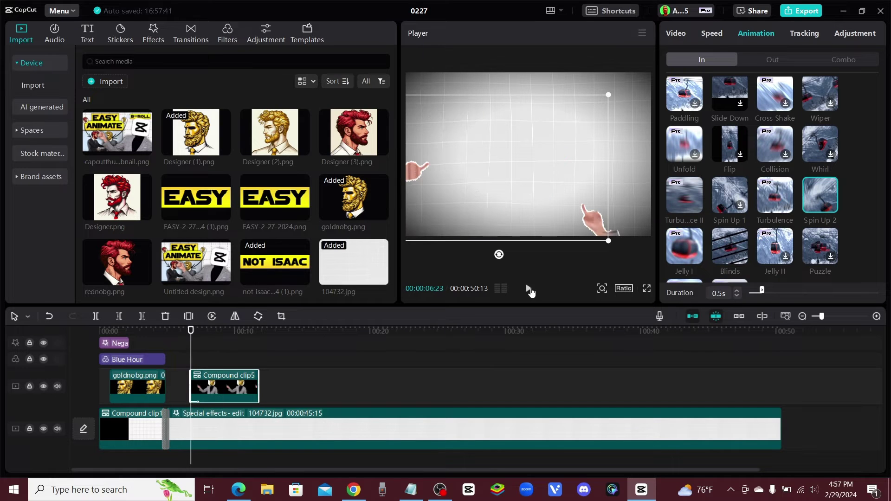
pyautogui.click(529, 290)
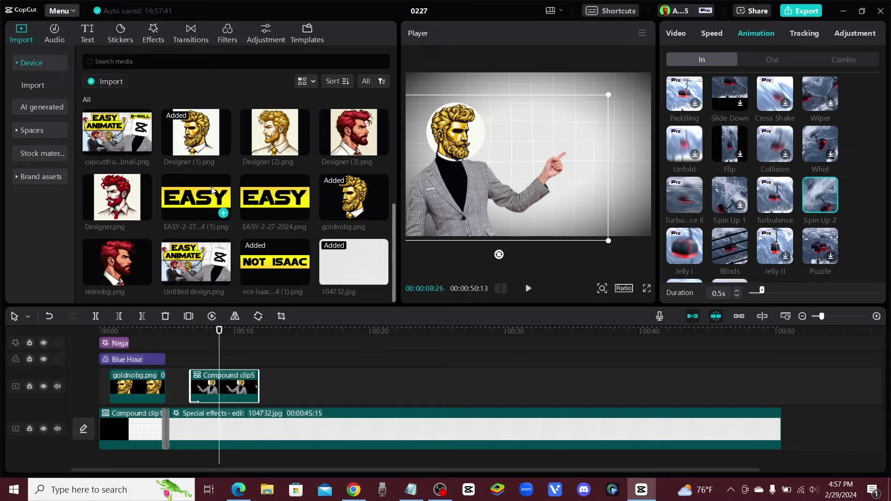
# Step: Paste analytics.png under Compound clip5 and place it at 1461, 0 on the frame's right
pyautogui.hotkey('ctrl', 'v')
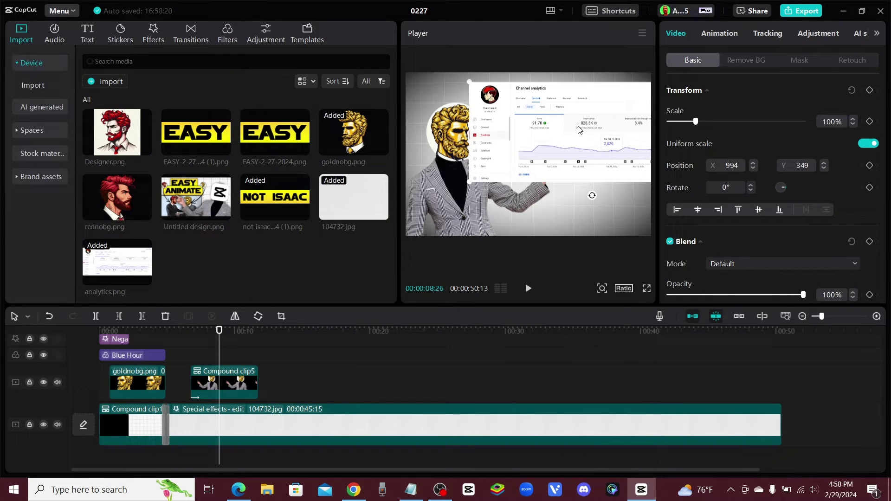
pyautogui.moveTo(616, 133); pyautogui.dragTo(552, 127)
pyautogui.click(473, 169)
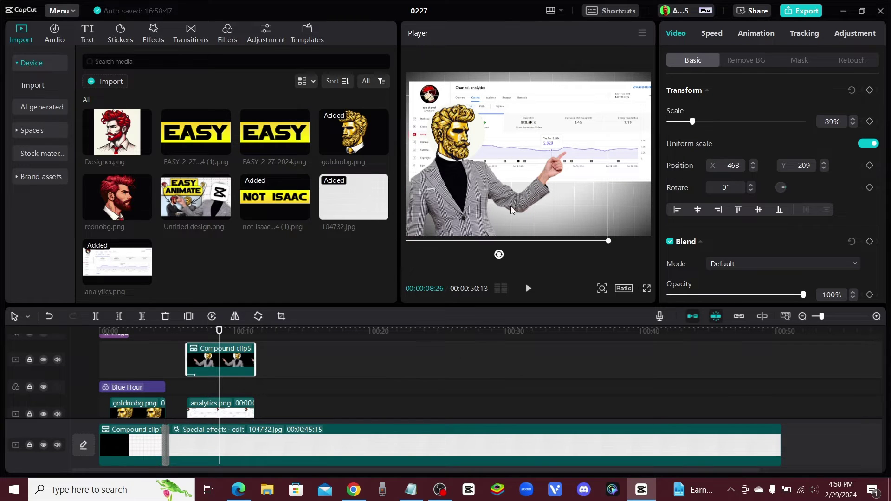
pyautogui.click(231, 408)
pyautogui.moveTo(514, 112); pyautogui.dragTo(604, 122)
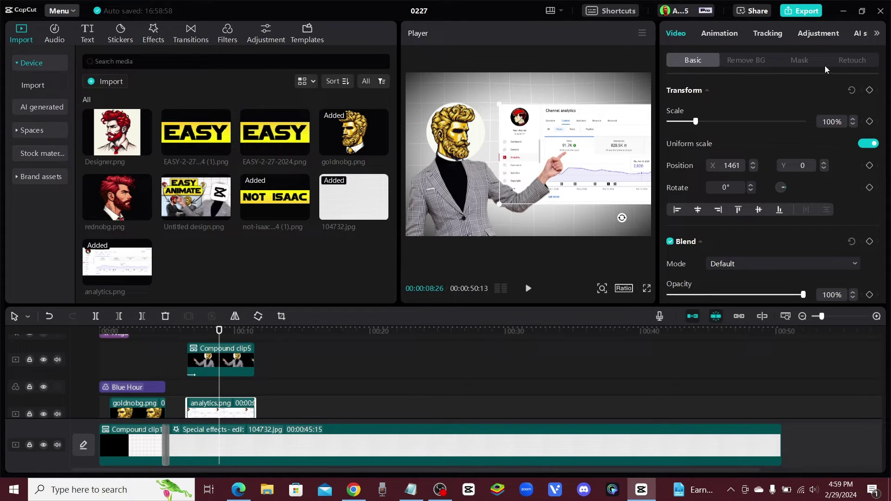
# Step: Set a starting Transform keyframe at the beginning of the analytics clip
pyautogui.scroll(-1, 218, 366)
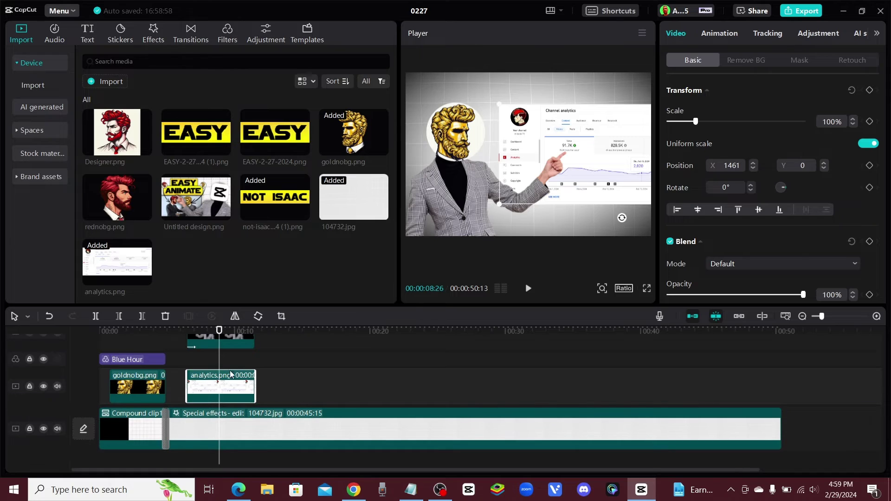
pyautogui.click(186, 374)
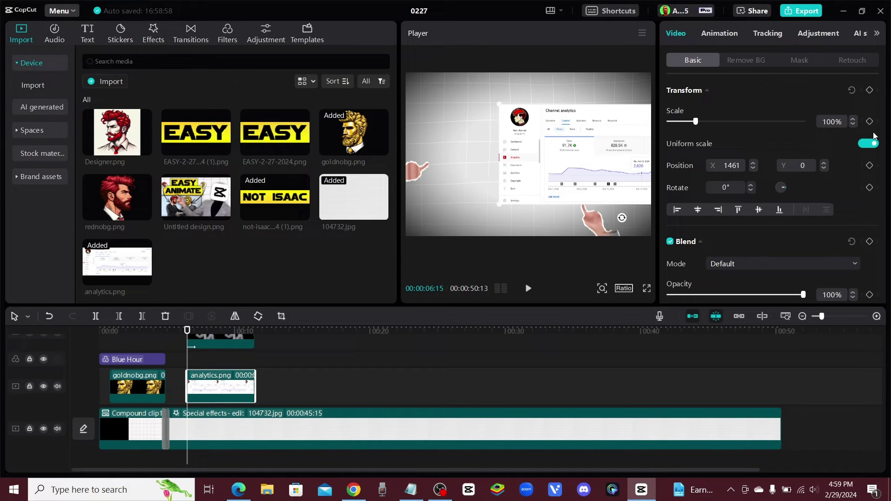
pyautogui.click(870, 91)
# Step: At 08:01, zoom the screenshot to 282% at position 3212, 0 on the Views chart
pyautogui.moveTo(188, 331); pyautogui.dragTo(204, 330)
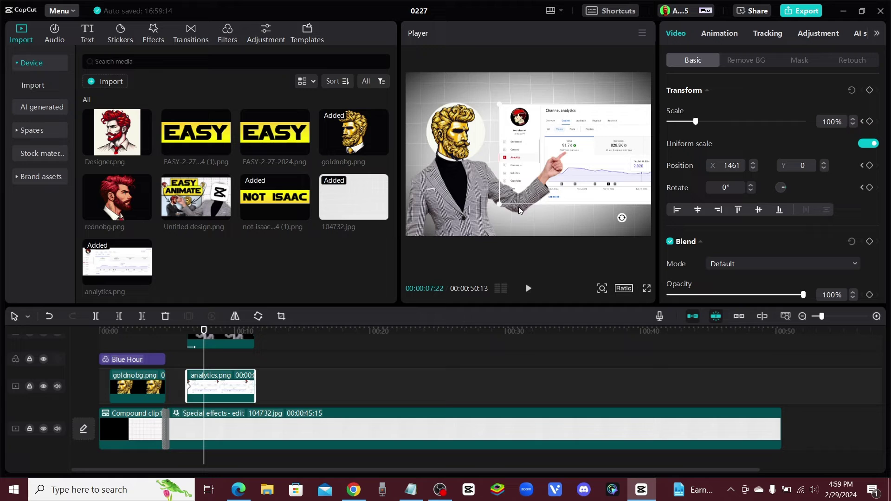
pyautogui.moveTo(696, 122); pyautogui.dragTo(725, 123)
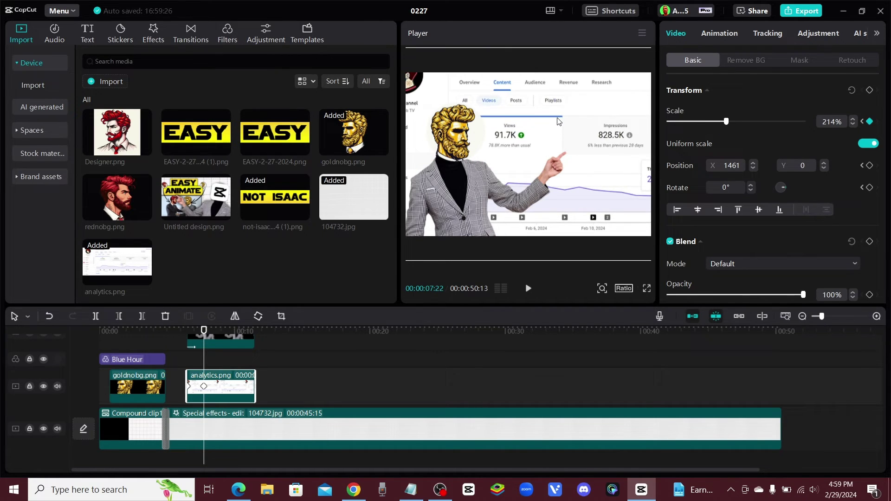
pyautogui.moveTo(617, 128); pyautogui.dragTo(616, 122)
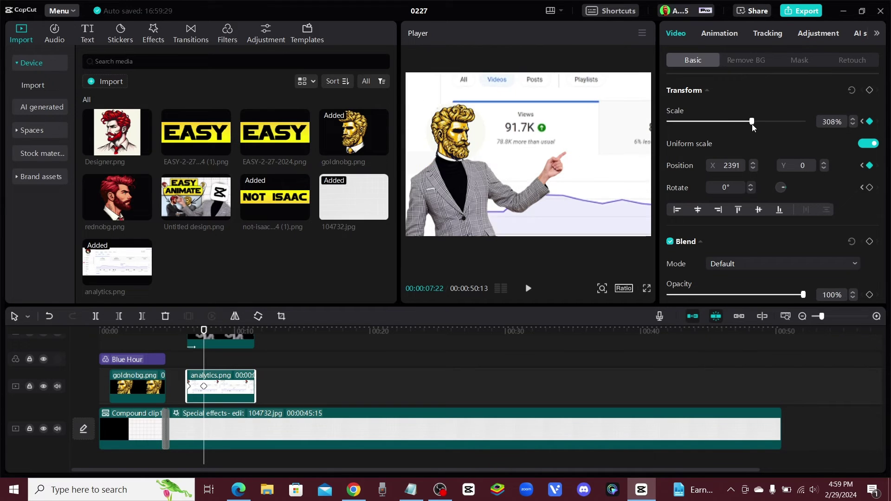
pyautogui.moveTo(560, 122); pyautogui.dragTo(625, 123)
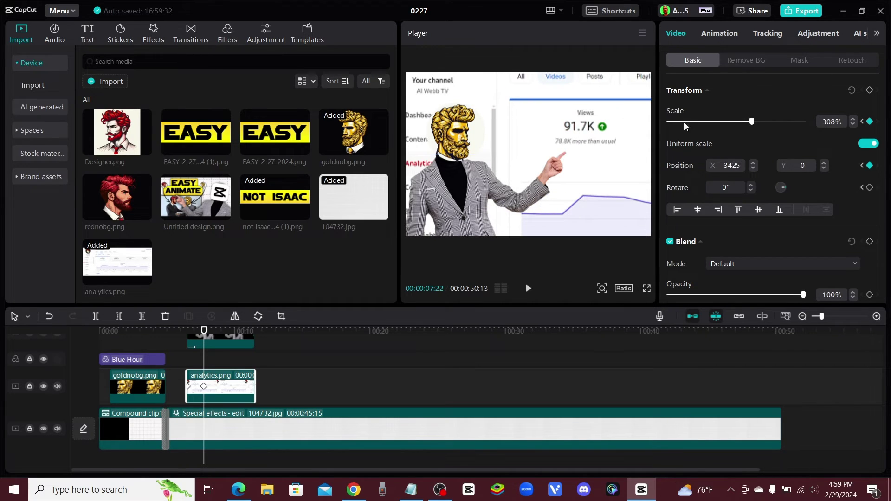
pyautogui.hotkey('ctrl', 'z')
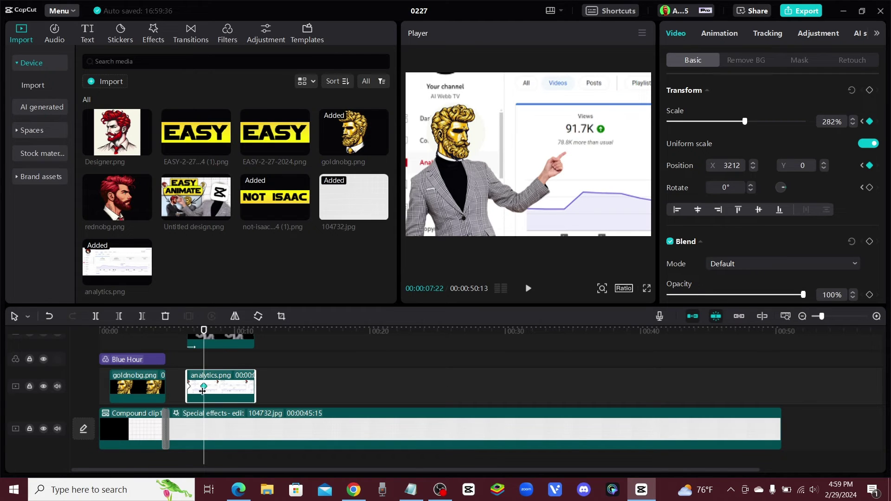
# Step: Show the analytics clip's keyframe animation and apply the ease curve preset to its Scale segments
pyautogui.rightClick(219, 383)
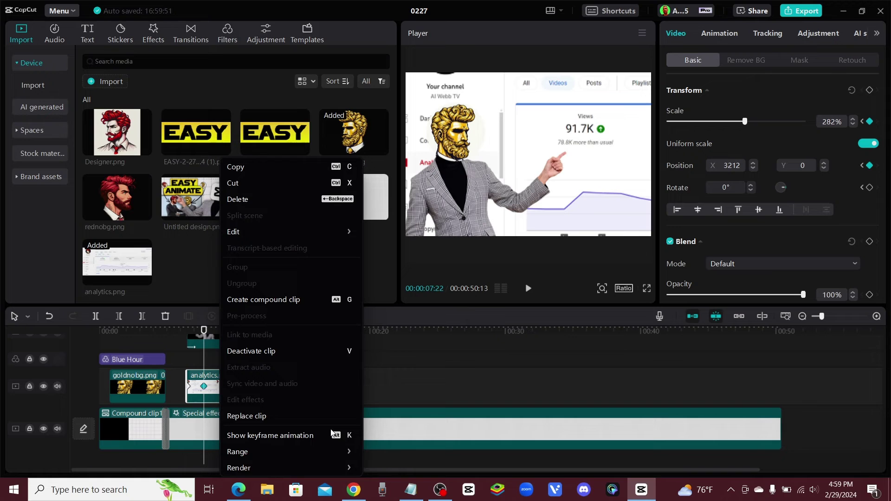
pyautogui.click(299, 437)
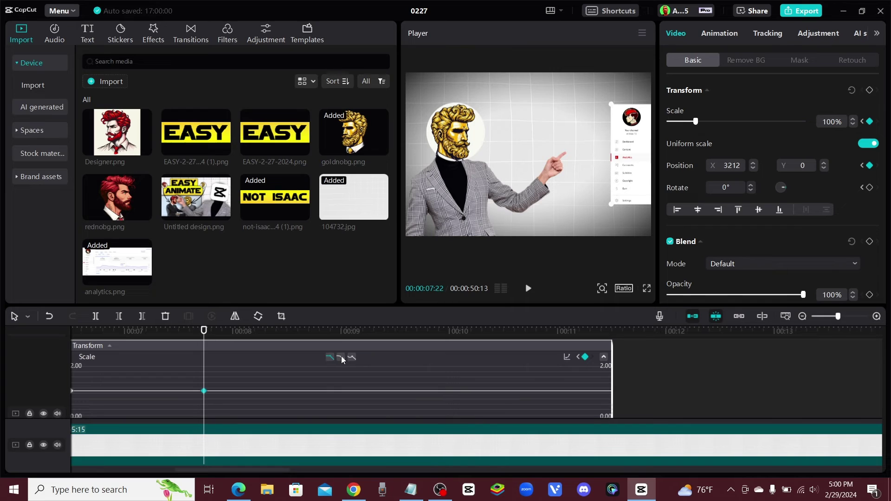
pyautogui.click(342, 359)
pyautogui.click(579, 358)
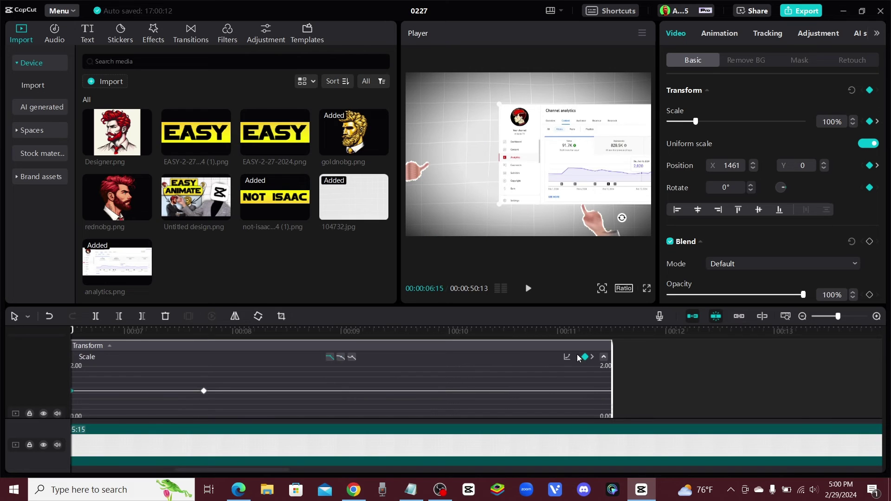
pyautogui.click(341, 357)
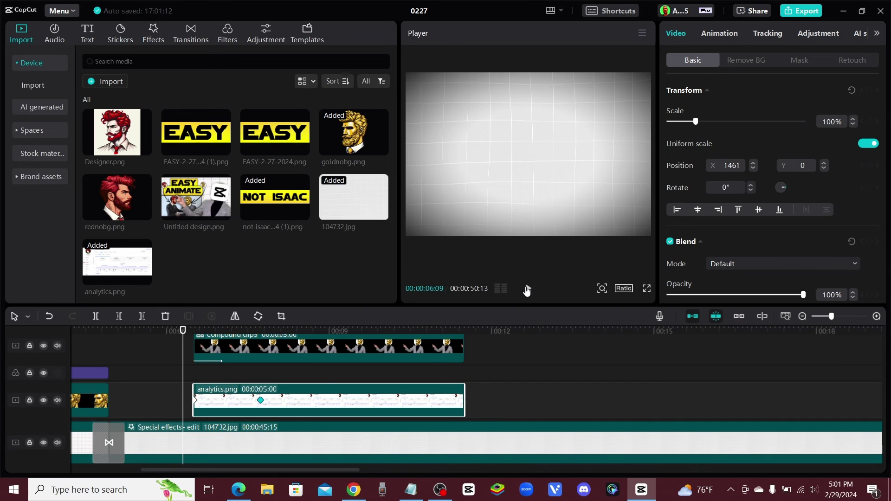
pyautogui.click(527, 289)
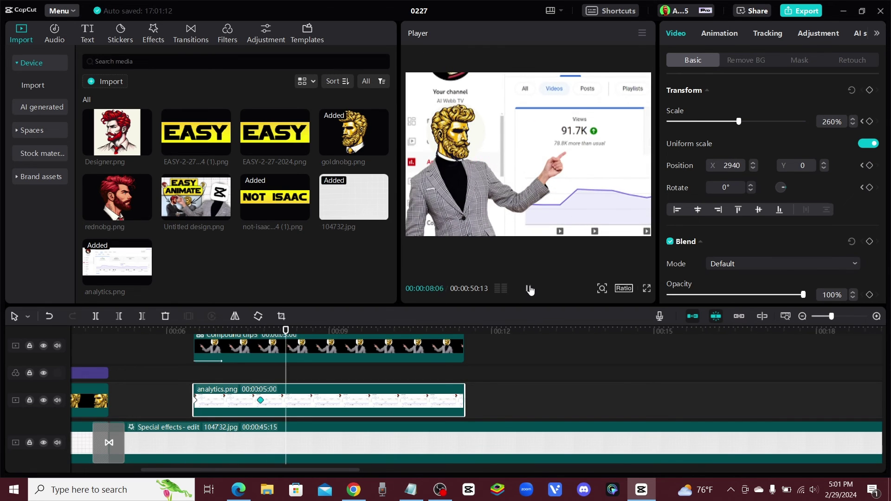
pyautogui.press('space')
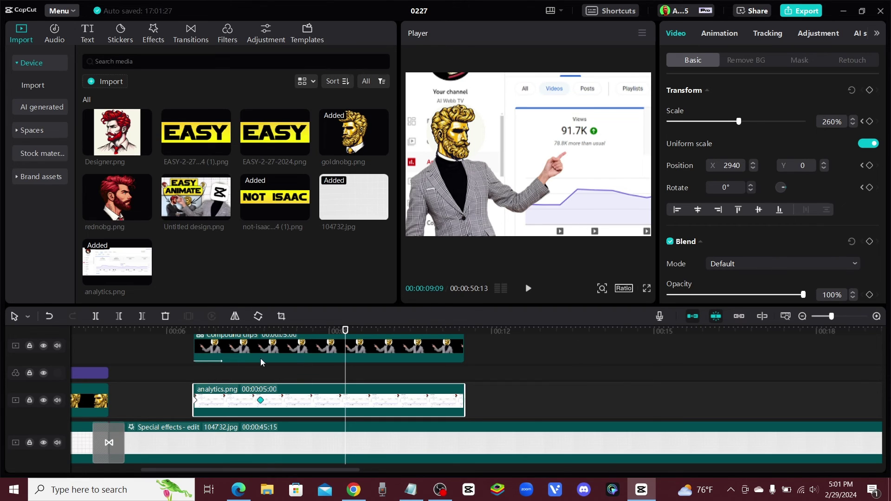
pyautogui.click(185, 330)
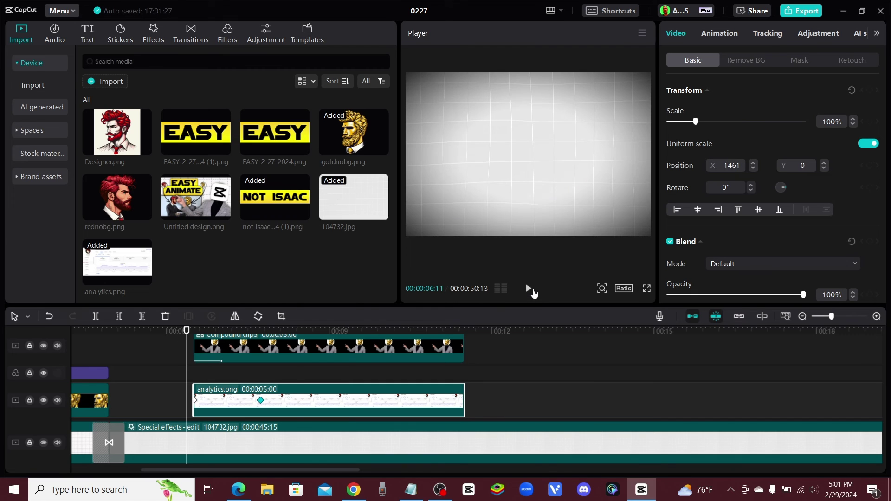
pyautogui.click(528, 288)
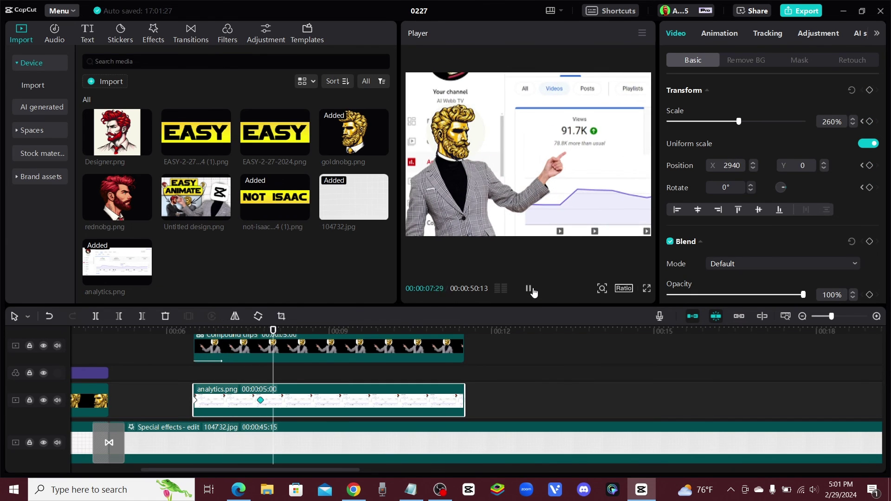
pyautogui.click(528, 289)
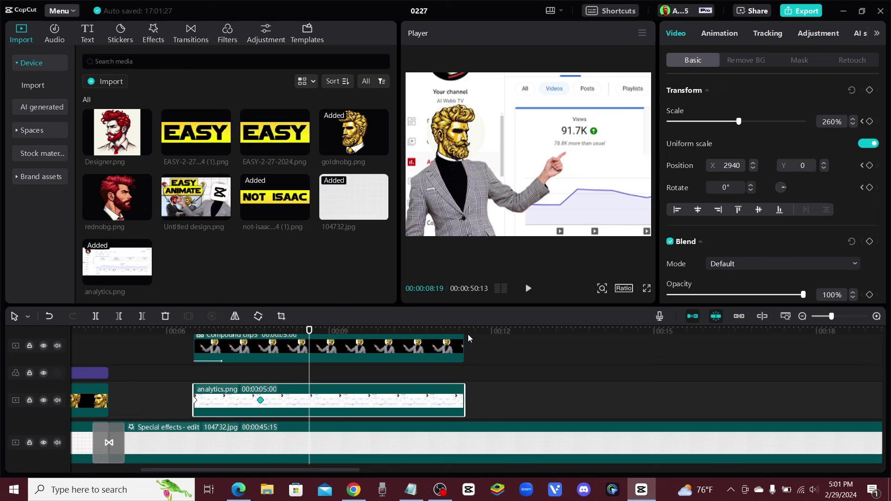